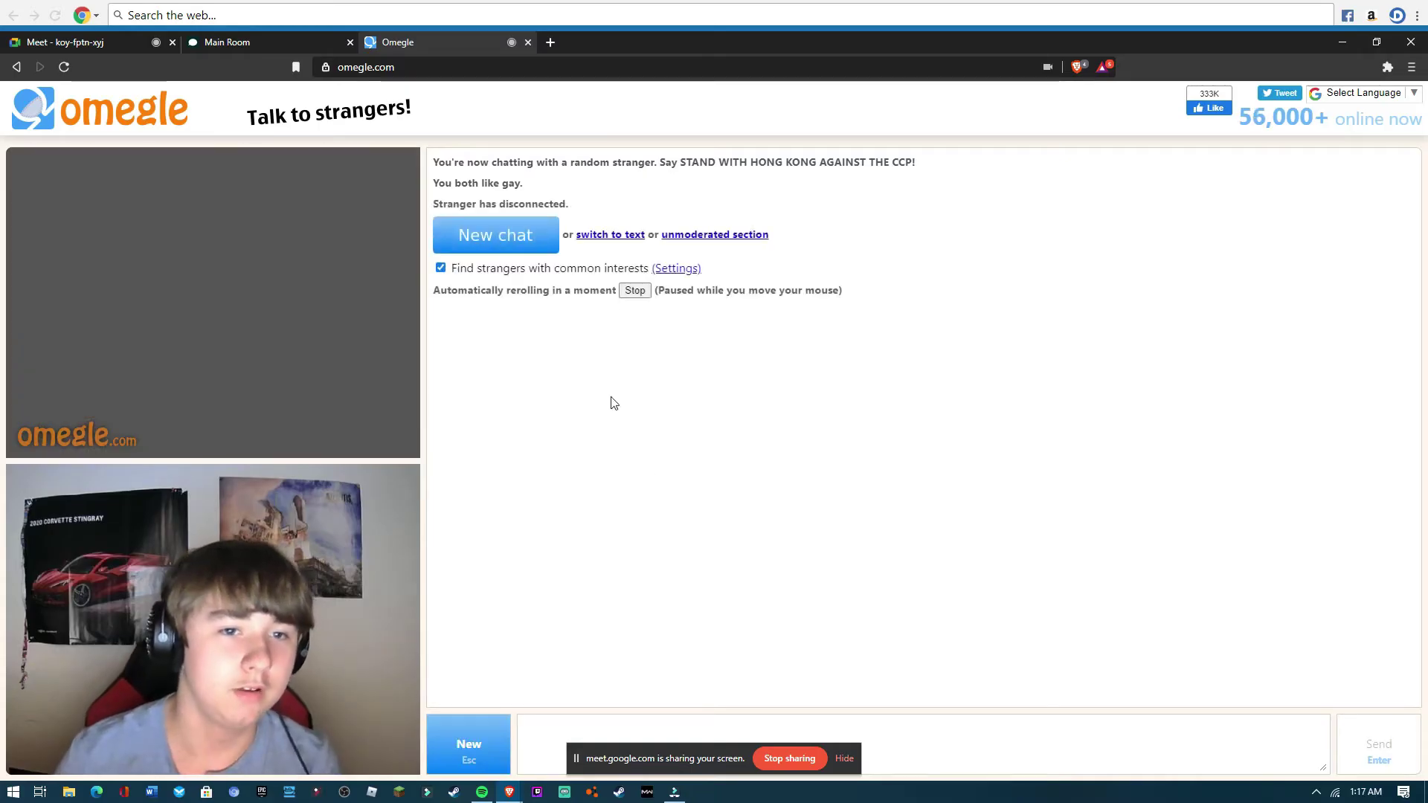
Step: Start a new chat with a random stranger, then end it
left_click(502, 236)
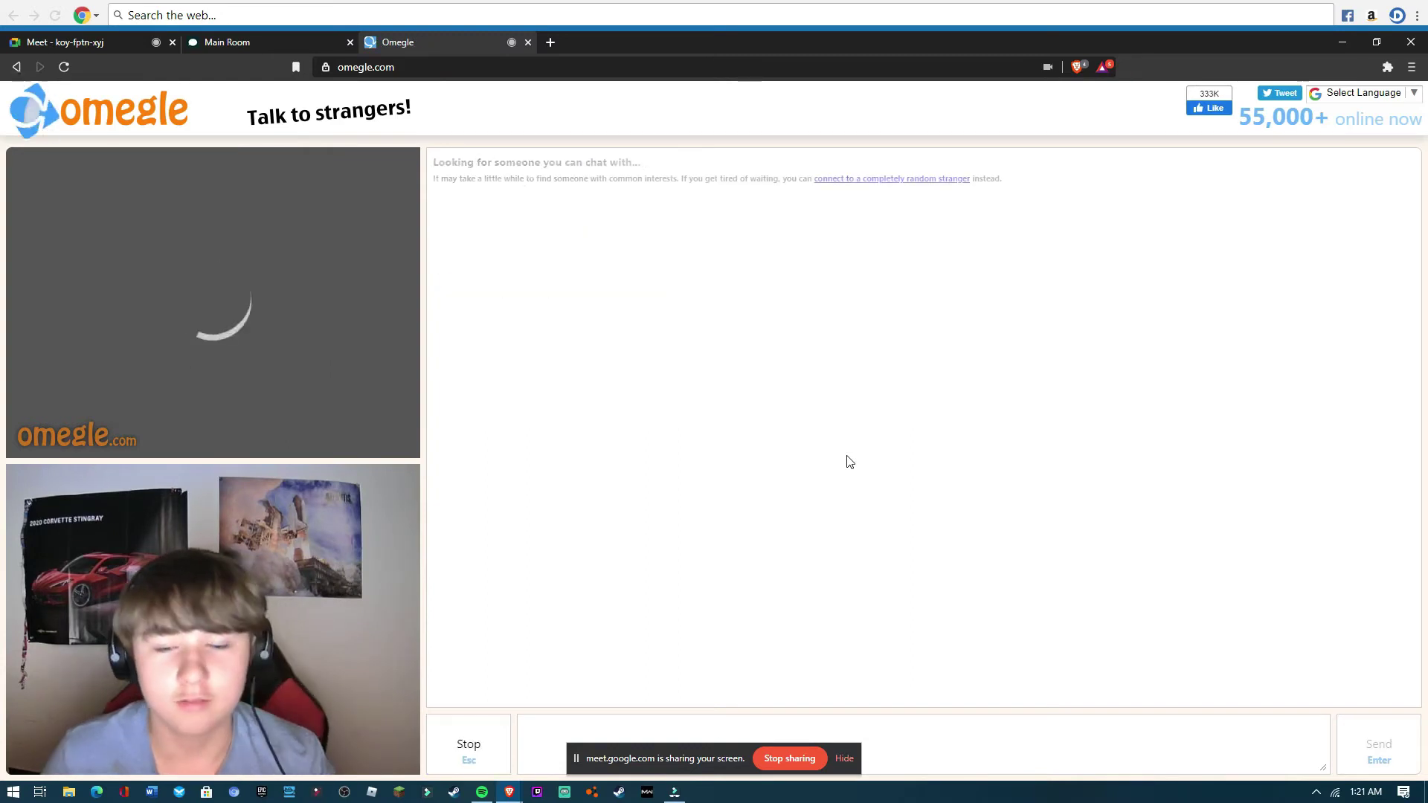
key("Escape")
key("F5")
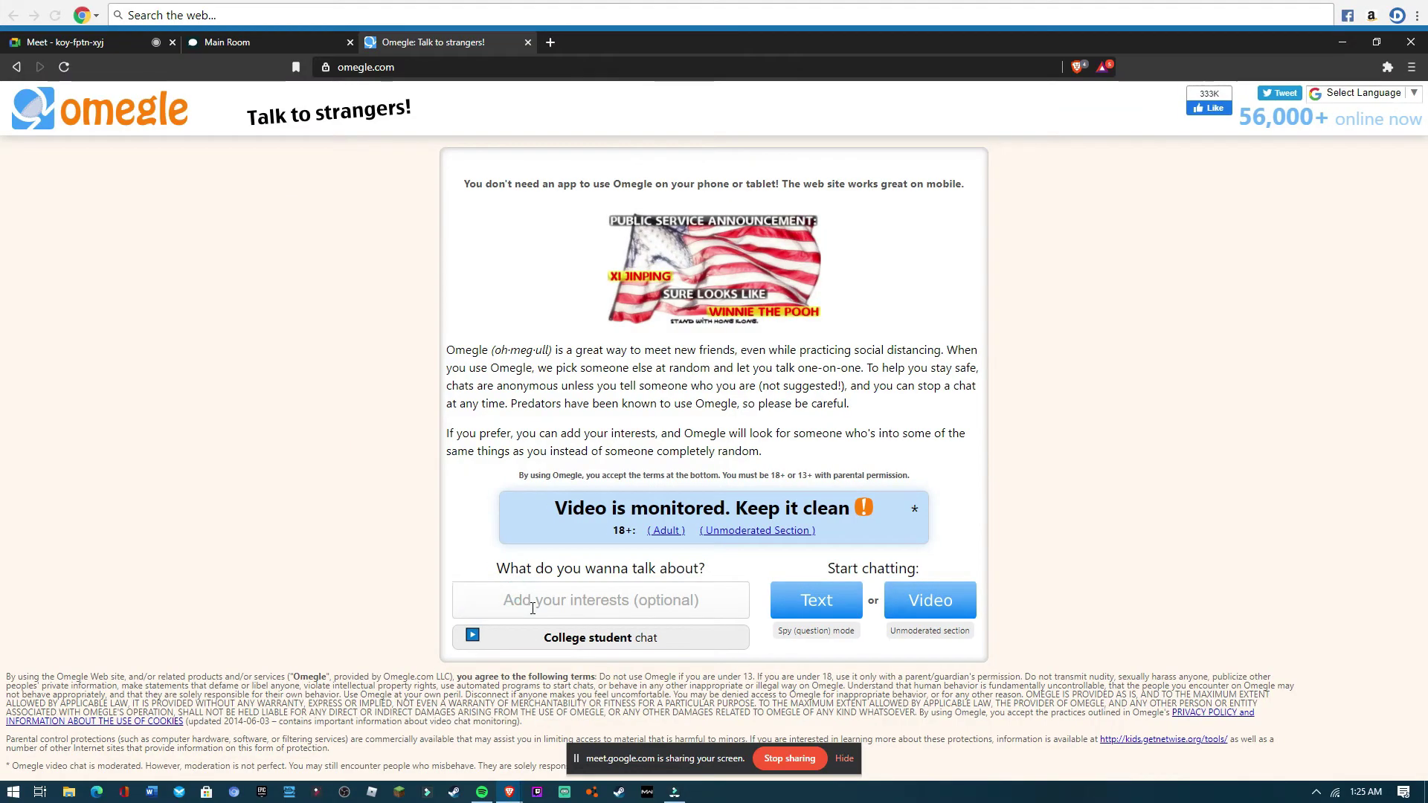
type("oral")
Step: Add 'oral' as the interest tag and leave the chat for the Omegle home page
key("Return")
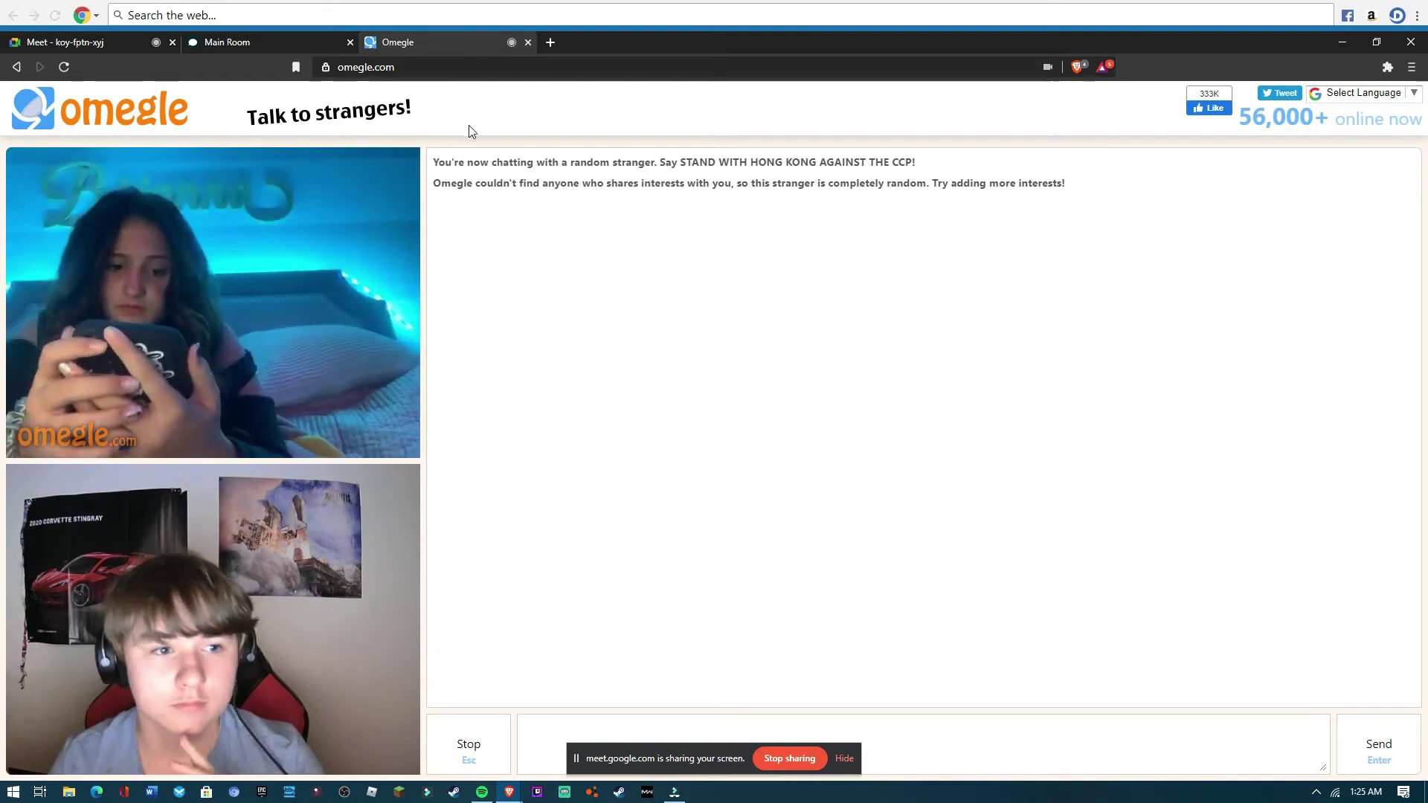
left_click(529, 43)
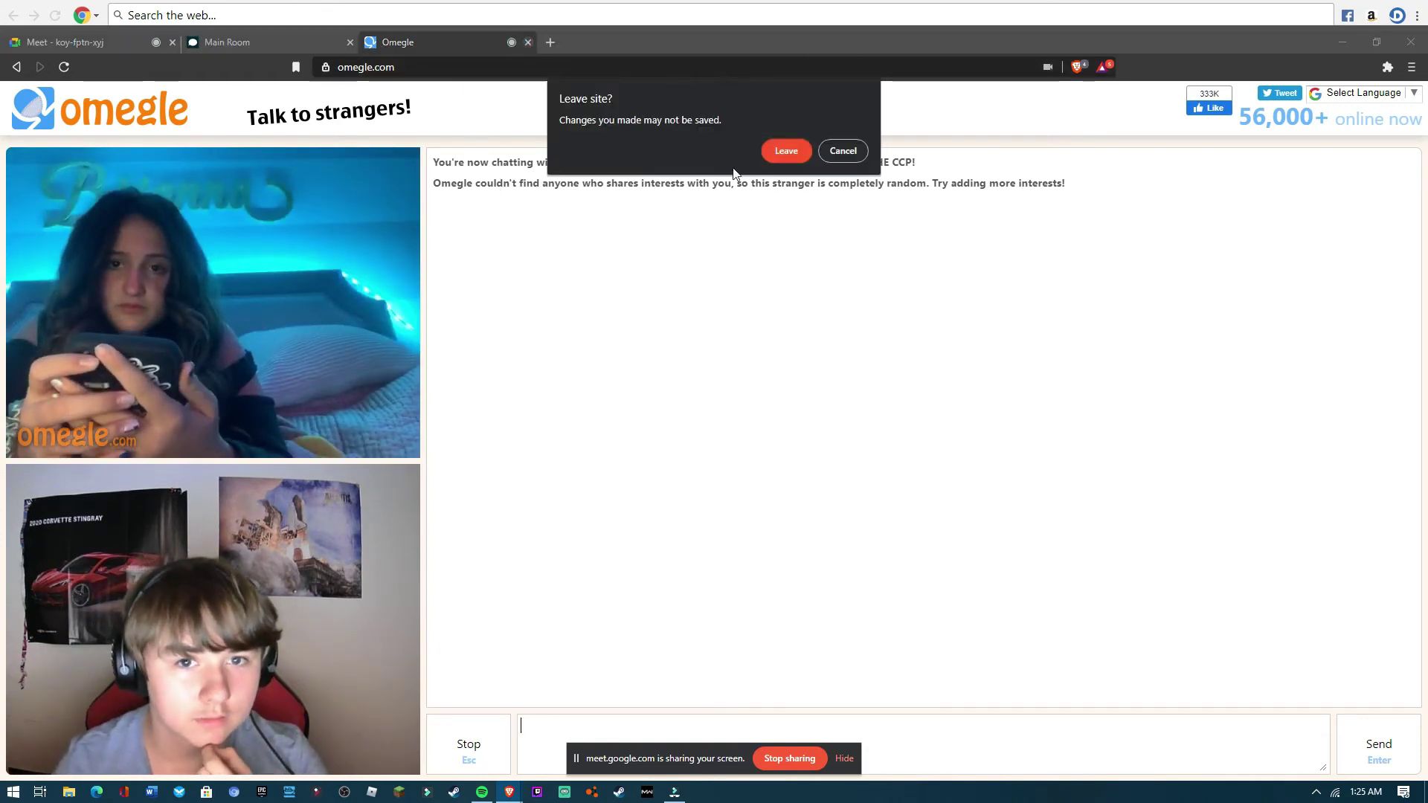
left_click(787, 153)
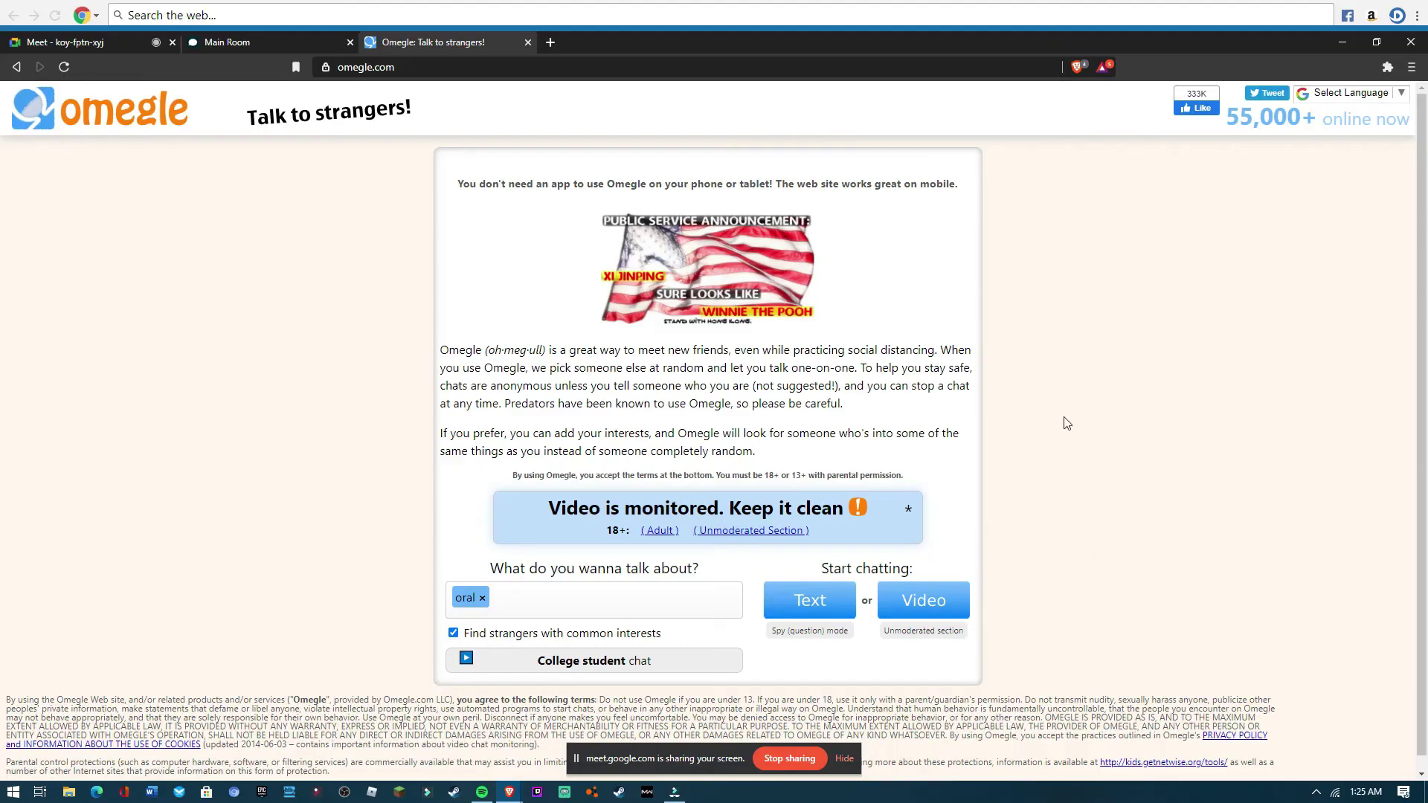
Step: Replace the 'oral' interest tag with 'anal' and start an interest-matched video chat
left_click(484, 599)
type("anal")
key("Return")
left_click(924, 600)
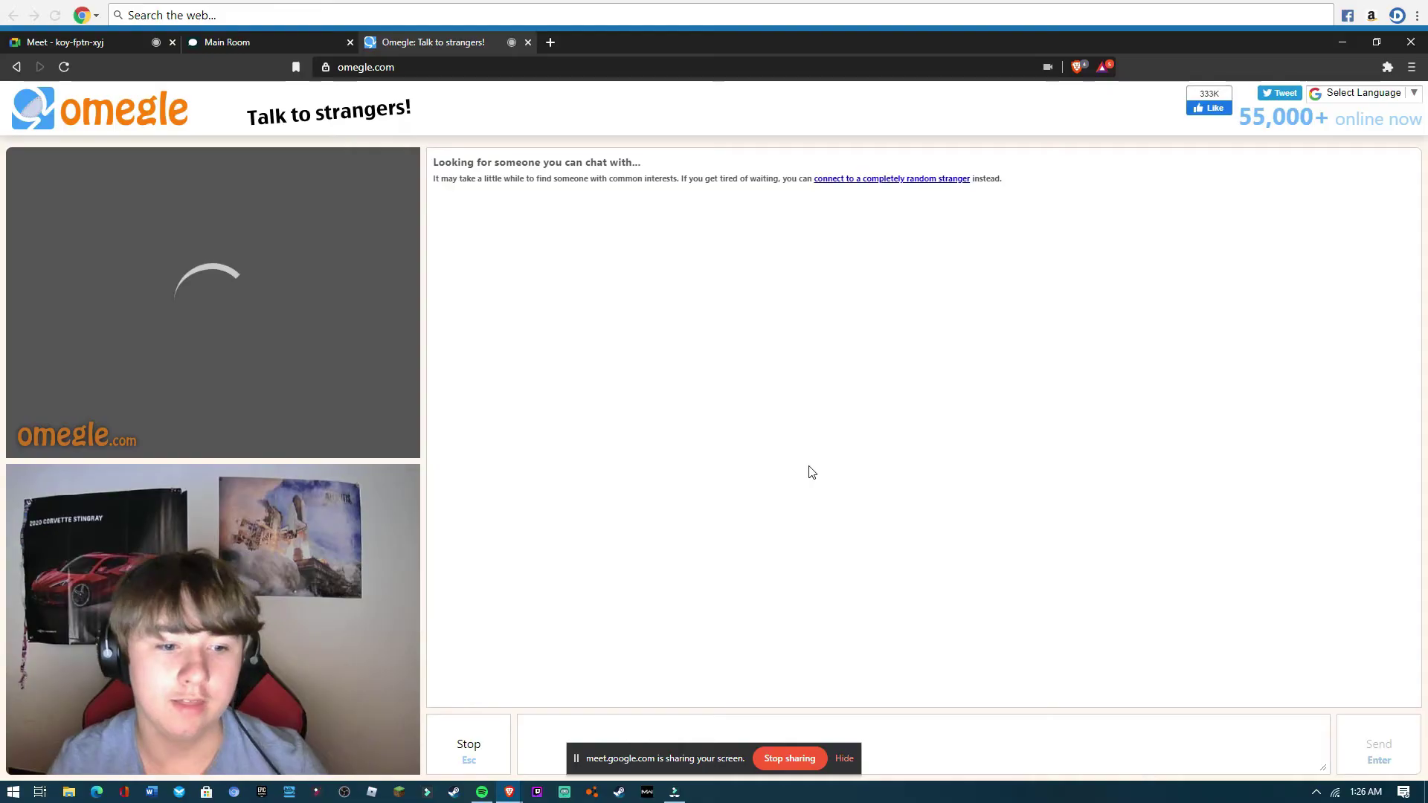